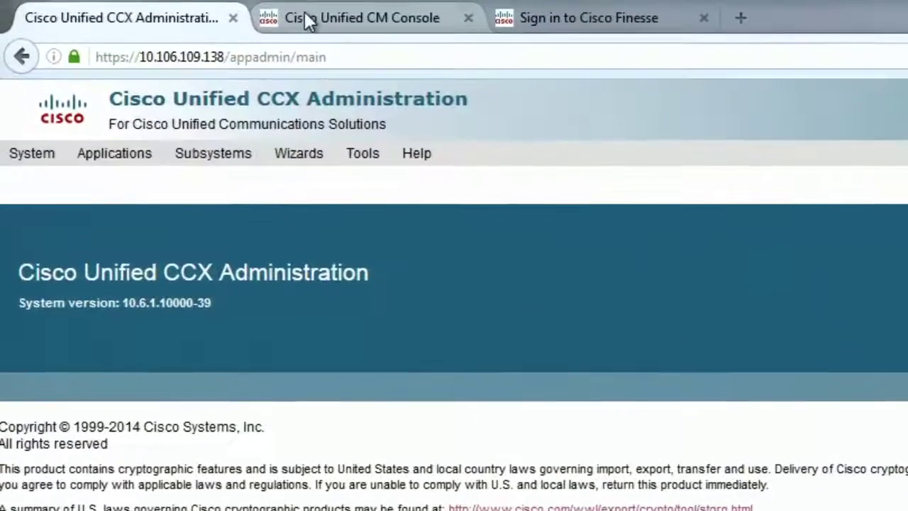
Attempt the Finesse agent sign-in on extension 8000 and dismiss the shared-extension Sign In Error.
left_click(255, 16)
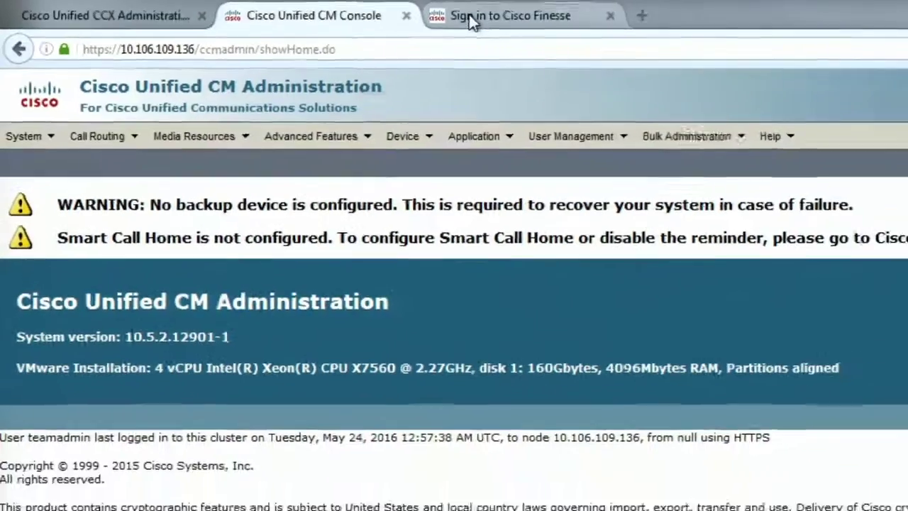
left_click(543, 21)
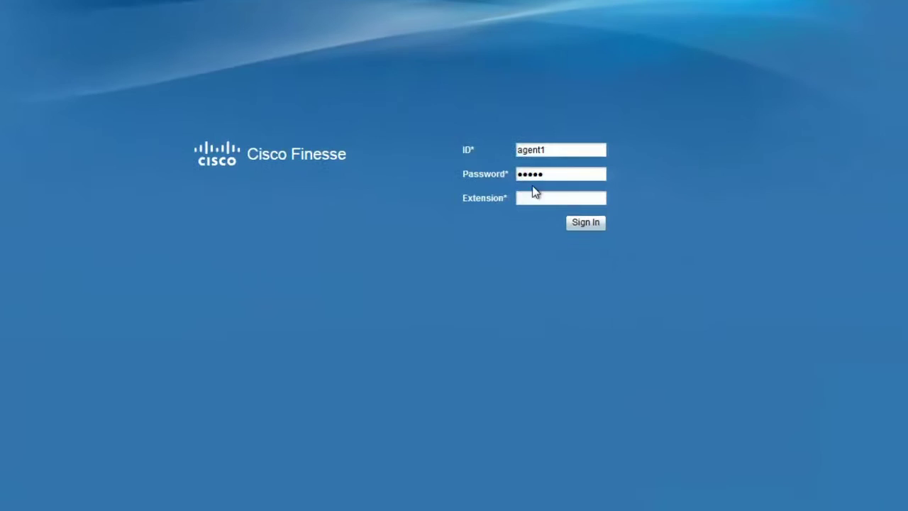
left_click(561, 200)
left_click(556, 215)
left_click(580, 225)
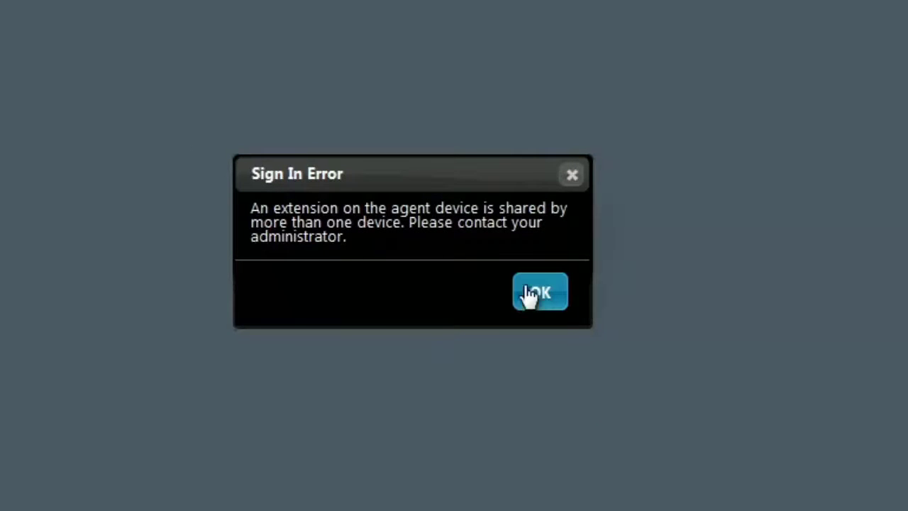
left_click(537, 293)
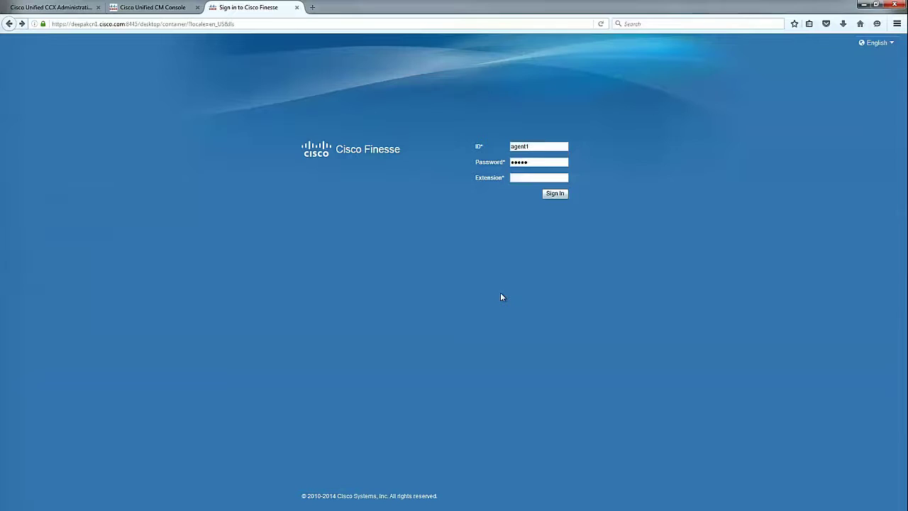
Change the address to /desktop/locallog to show the Local Storage Logs summary of 737 logs.
left_click(164, 24)
left_click(179, 47)
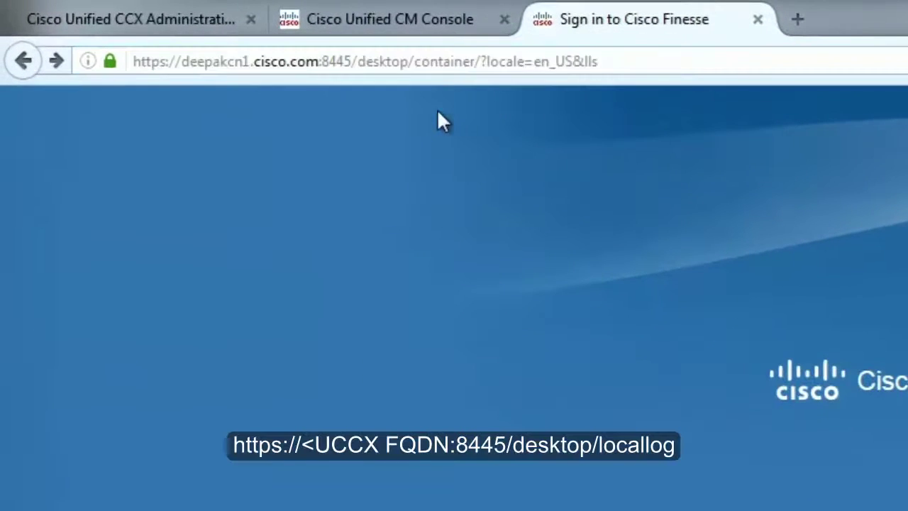
left_click_drag(414, 62, 600, 62)
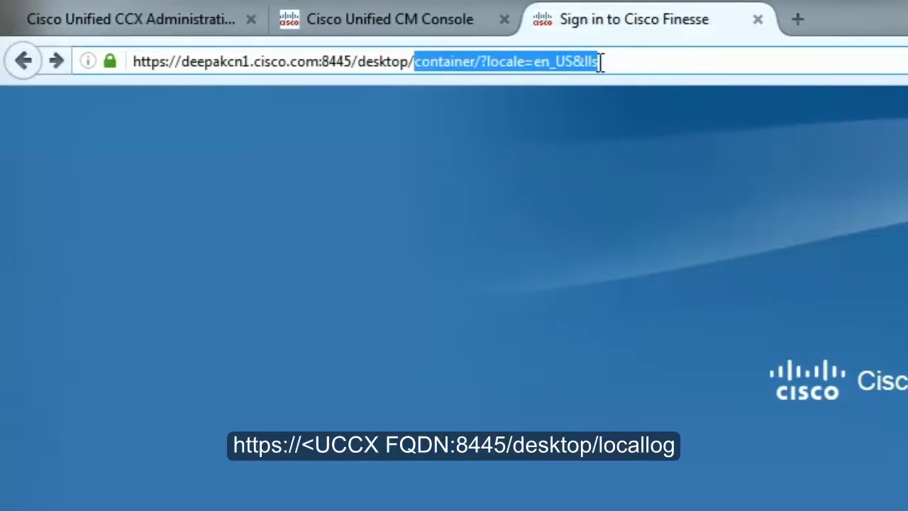
key("BackSpace")
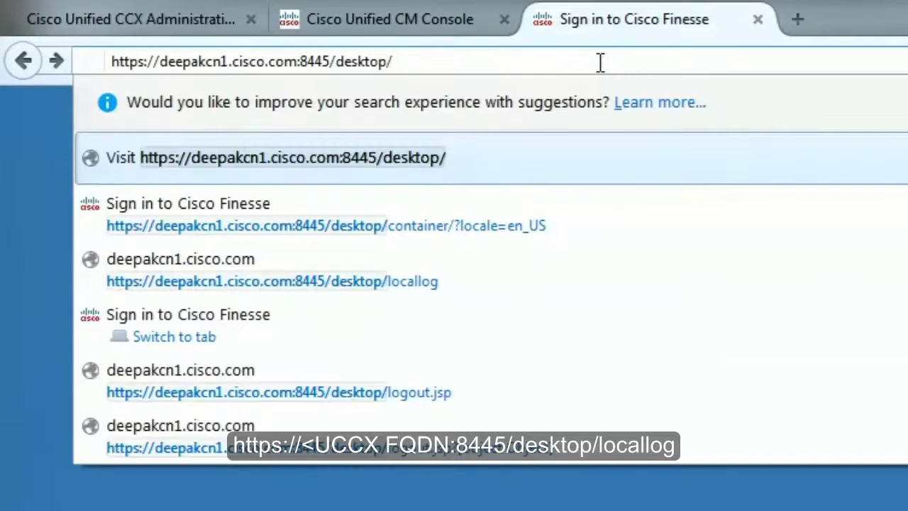
type("locallog")
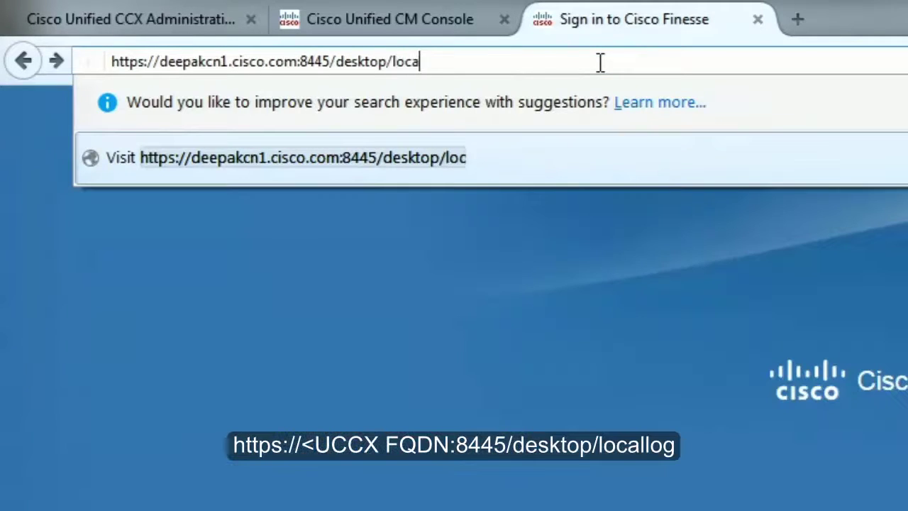
key("Return")
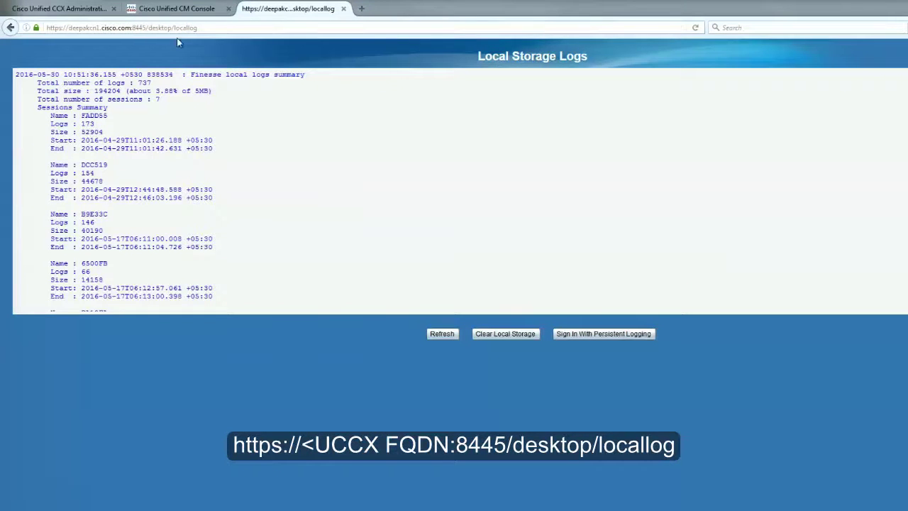
Clear Local Storage so the logs page reports that local storage is empty.
left_click_drag(478, 56, 596, 58)
left_click_drag(37, 82, 169, 236)
left_click(170, 237)
left_click(495, 339)
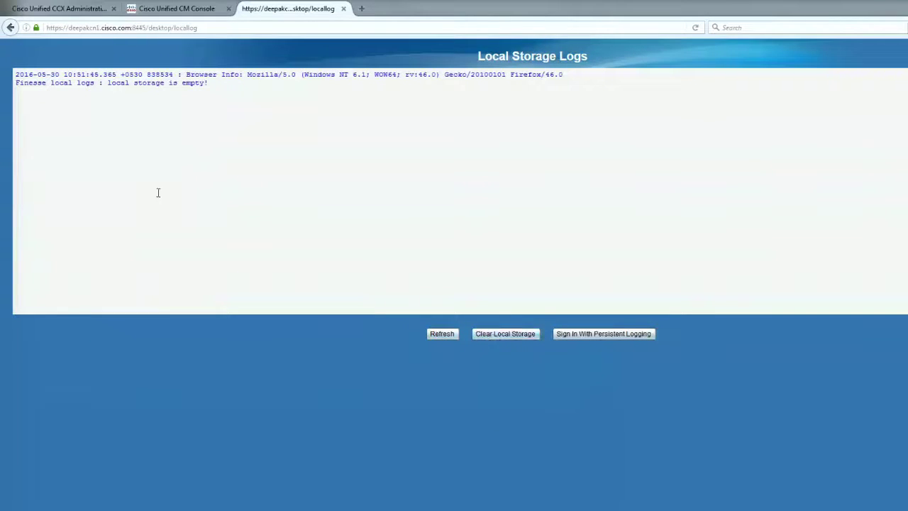
left_click_drag(113, 76, 213, 85)
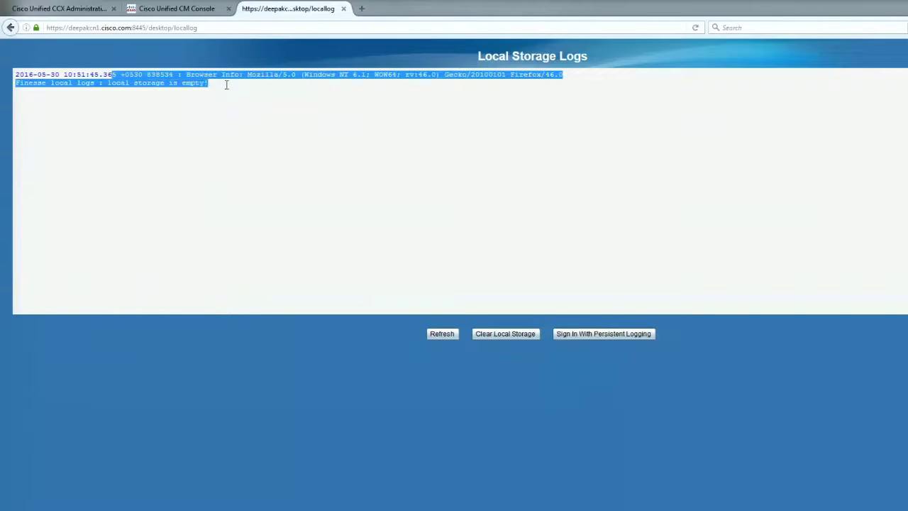
left_click(295, 137)
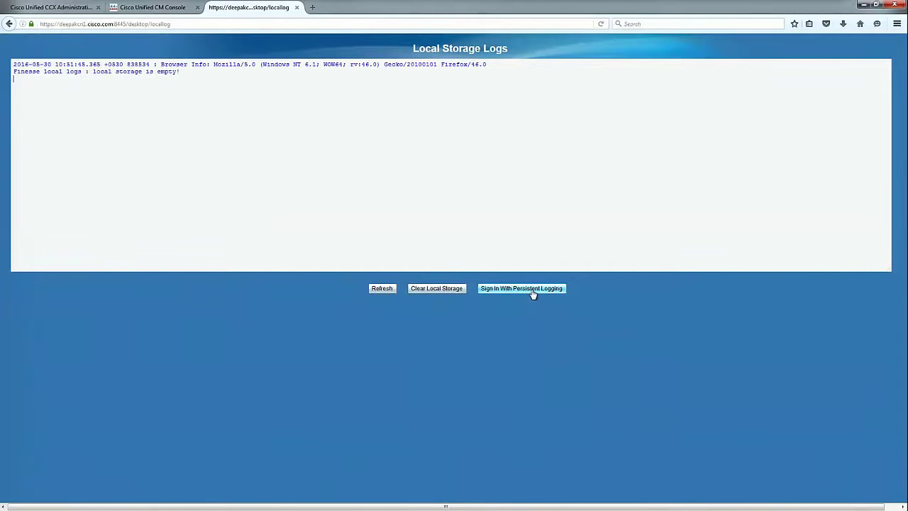
Retry the sign-in with persistent logging on extension 8000 and dismiss the shared-extension error.
left_click(531, 296)
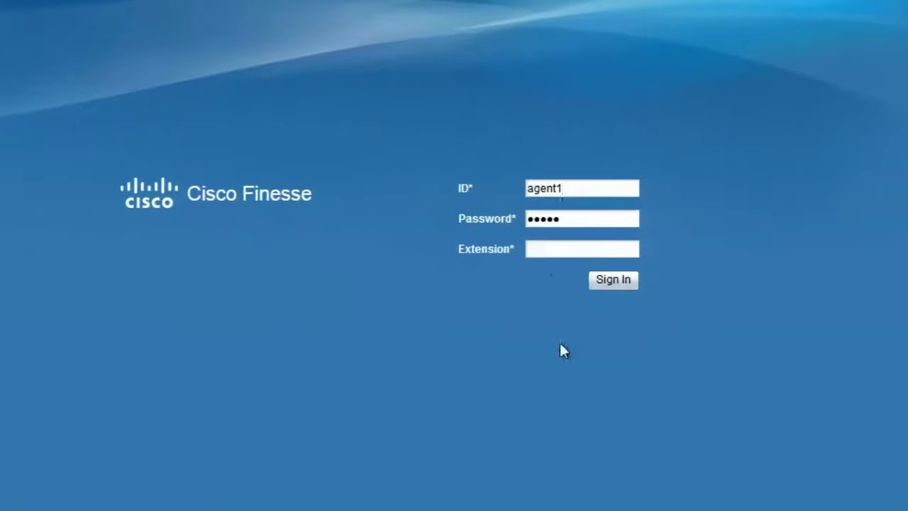
left_click(544, 249)
left_click(544, 264)
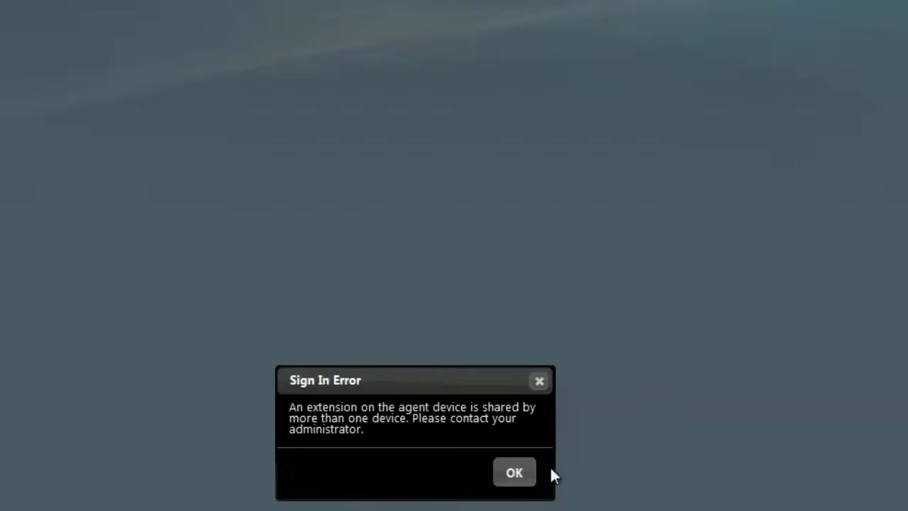
left_click(531, 477)
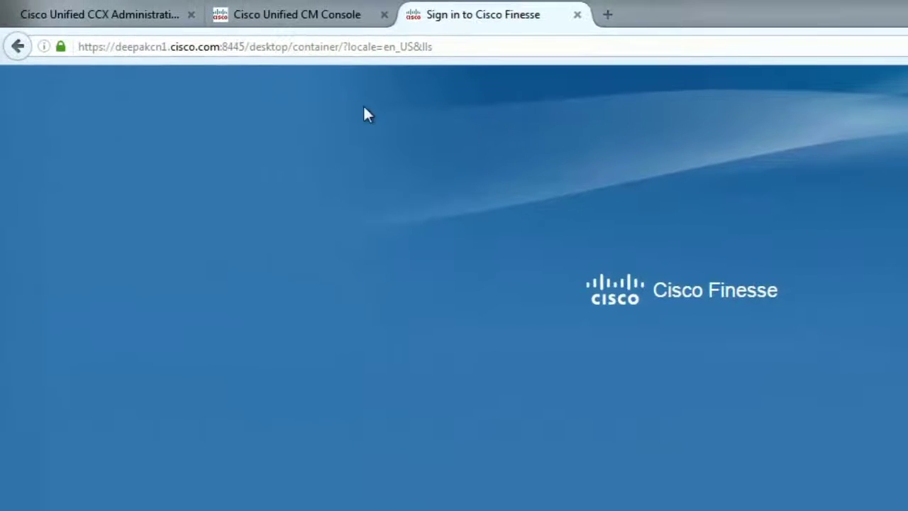
Load /desktop/locallog again to see the 66 fresh logs from one session.
left_click_drag(295, 48, 464, 53)
type("locallog")
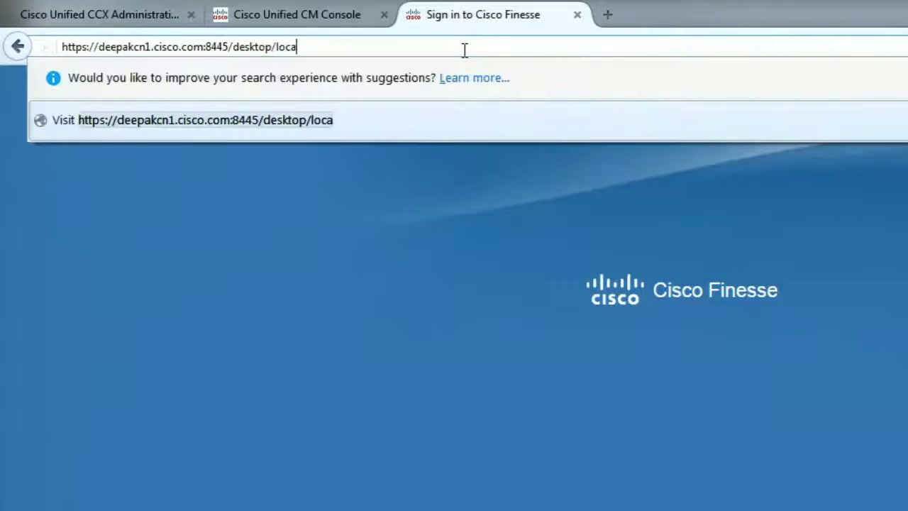
key("Return")
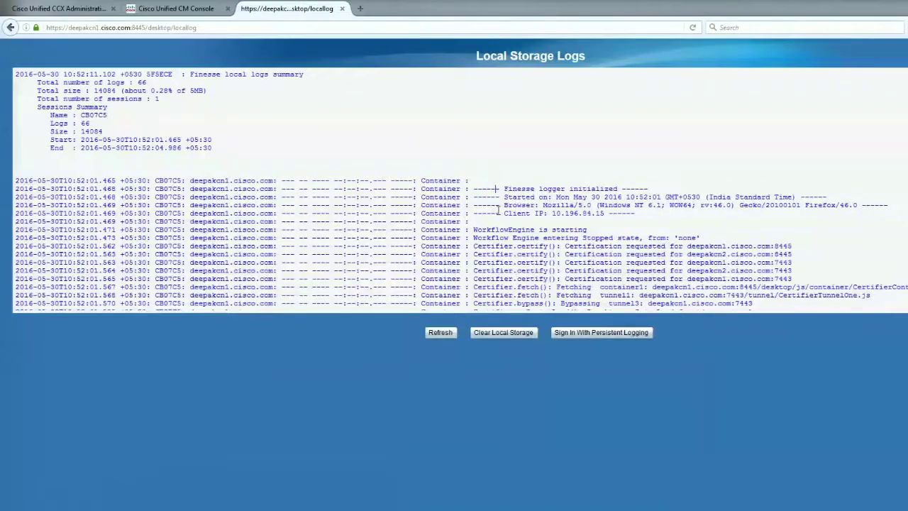
Locate the apiErrors entry showing error 292, CF_SHARED_LINES_NOT_SUPPORTED, and its error type.
scroll(498, 210, "down", 1)
scroll(499, 210, "down", 3)
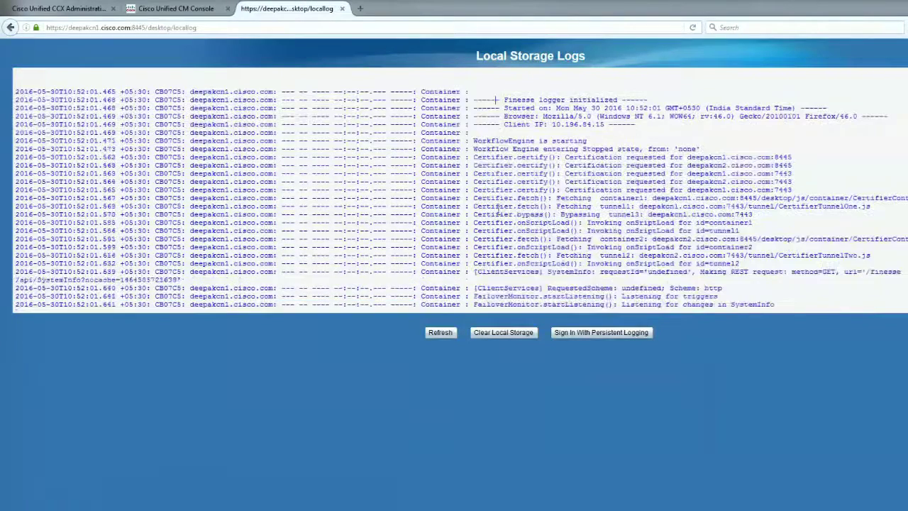
scroll(499, 210, "down", 6)
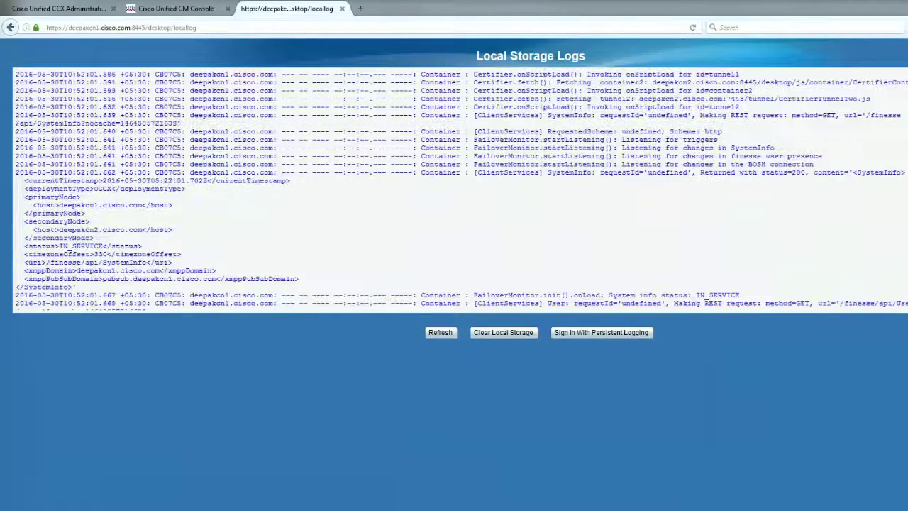
scroll(460, 190, "down", 4)
scroll(34, 167, "down", 5)
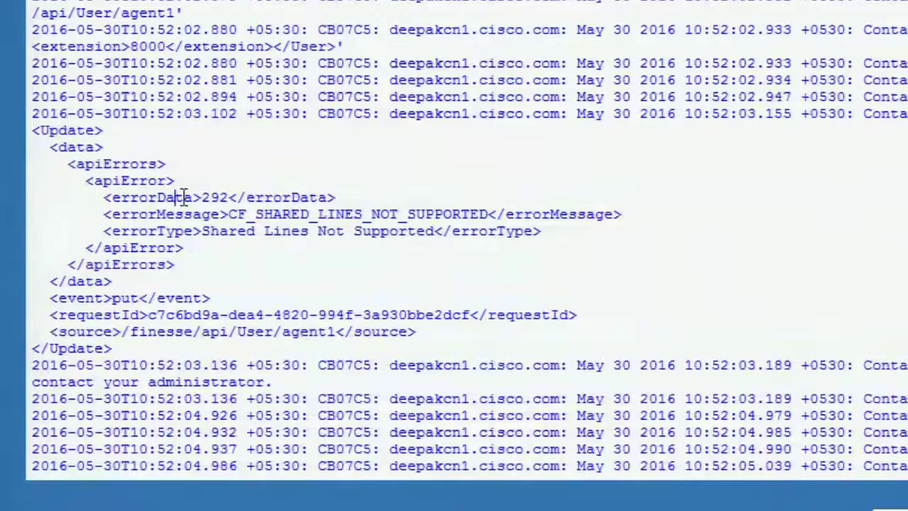
left_click_drag(147, 198, 180, 198)
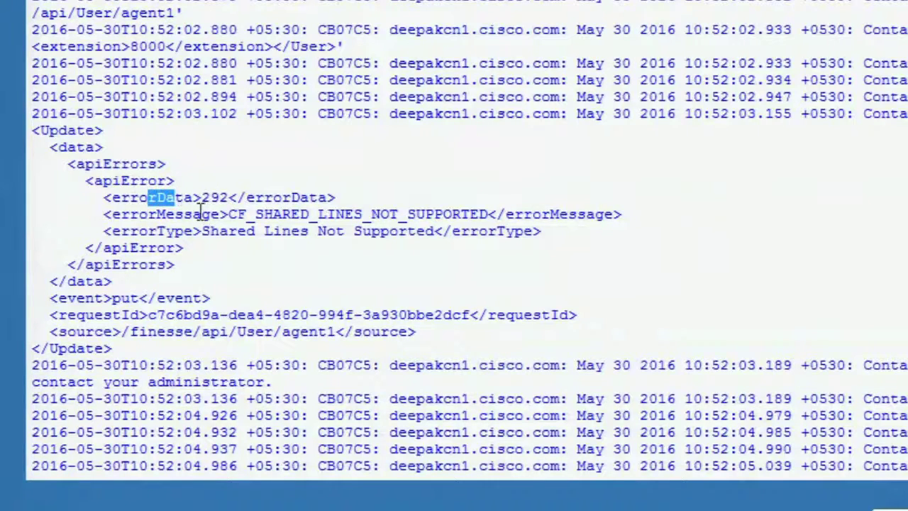
left_click(231, 213)
left_click_drag(231, 214, 490, 214)
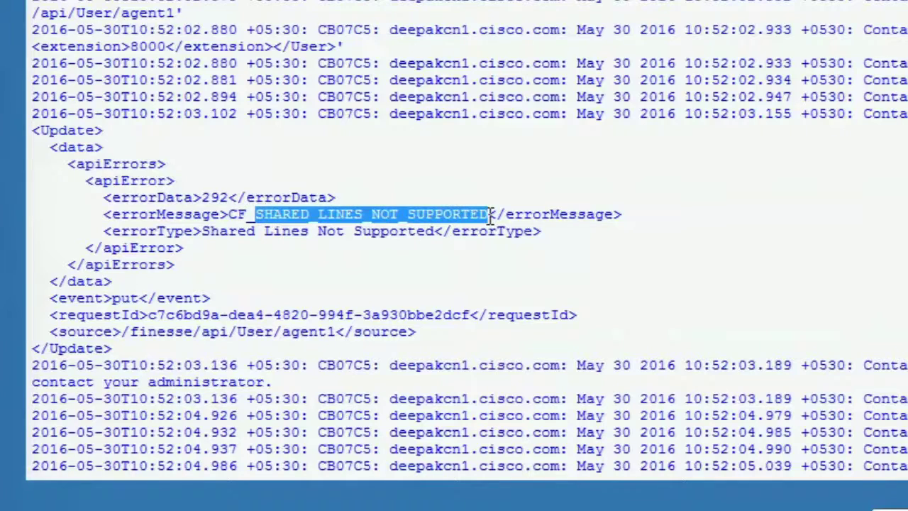
left_click_drag(202, 231, 451, 231)
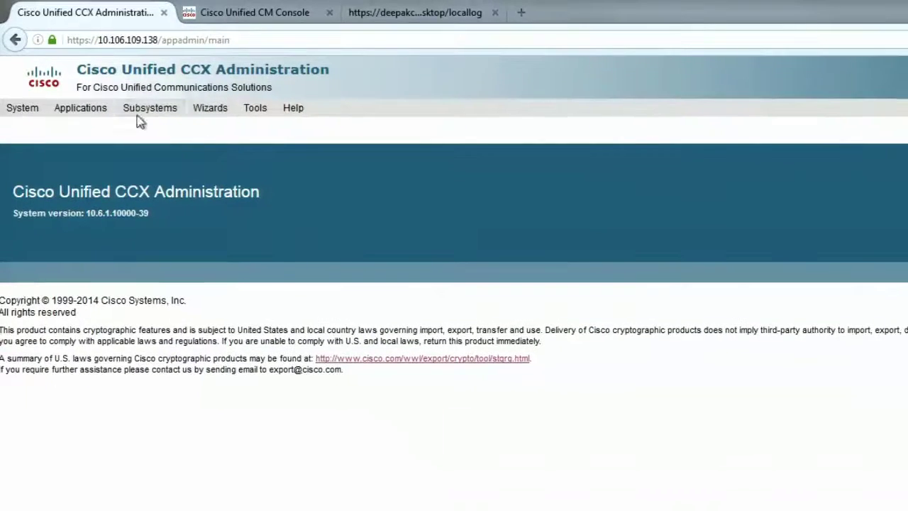
Open Subsystems > RmCm > Resources and confirm agent1 has IPCC extension 8000.
mouse_move(144, 113)
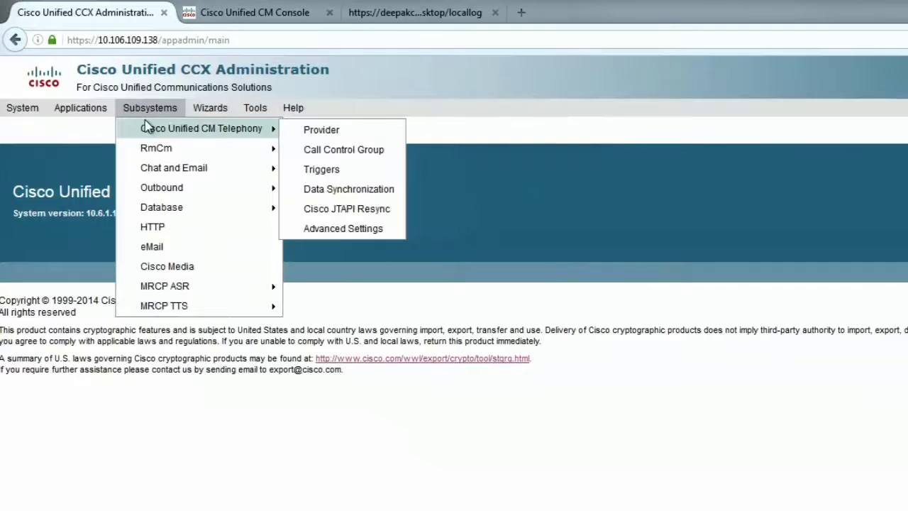
mouse_move(159, 150)
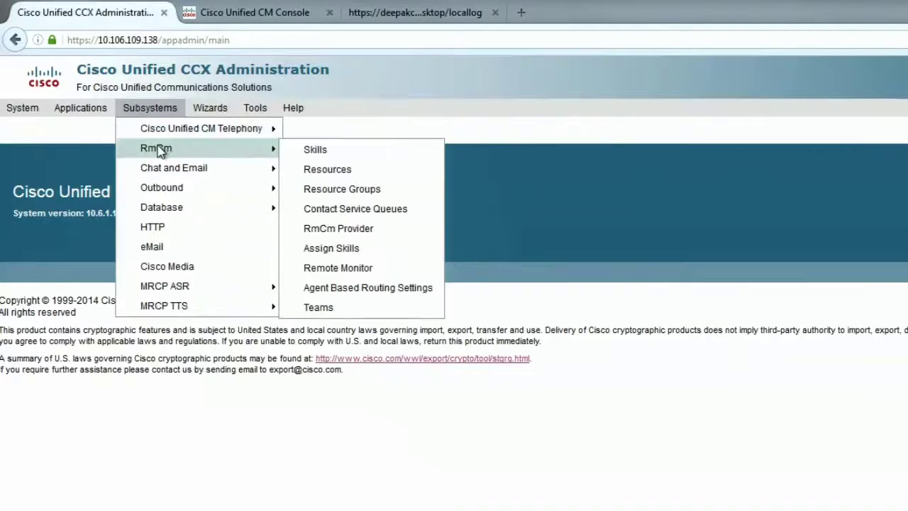
left_click(326, 170)
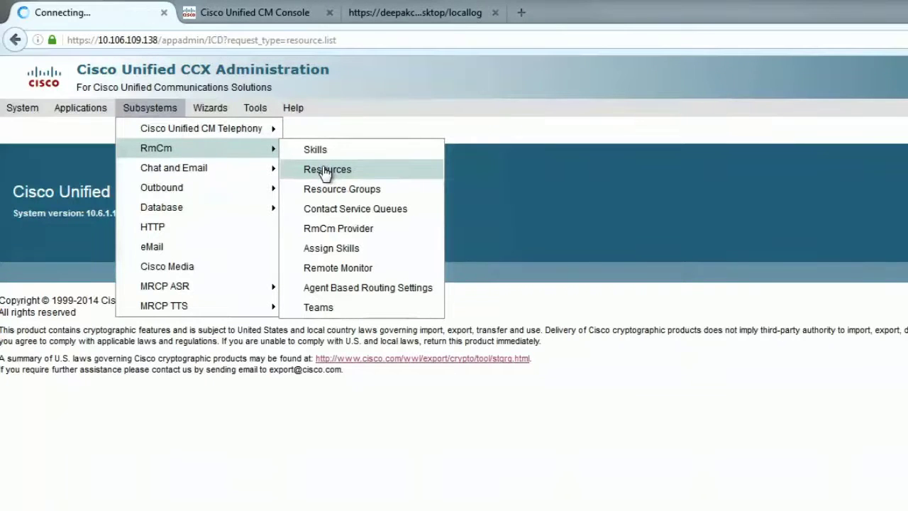
left_click_drag(187, 437, 145, 435)
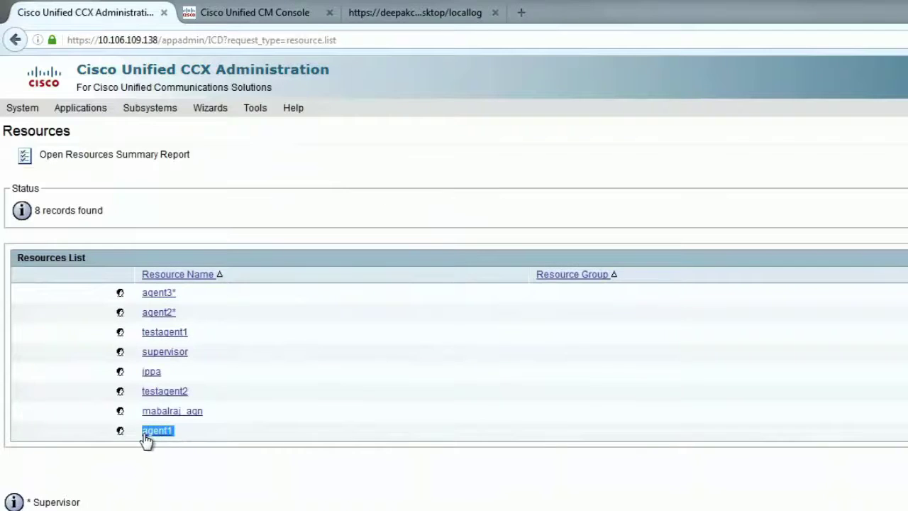
left_click(907, 439)
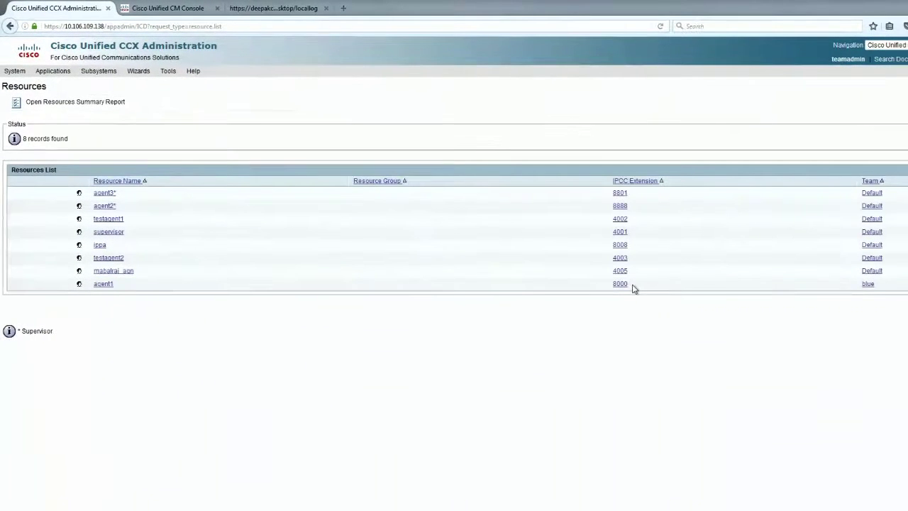
left_click_drag(633, 288, 616, 291)
Run the Route Plan Report for 8000, revealing SEP28D244D54989 and SEP501CBFFD7CF1 both share it.
left_click(160, 9)
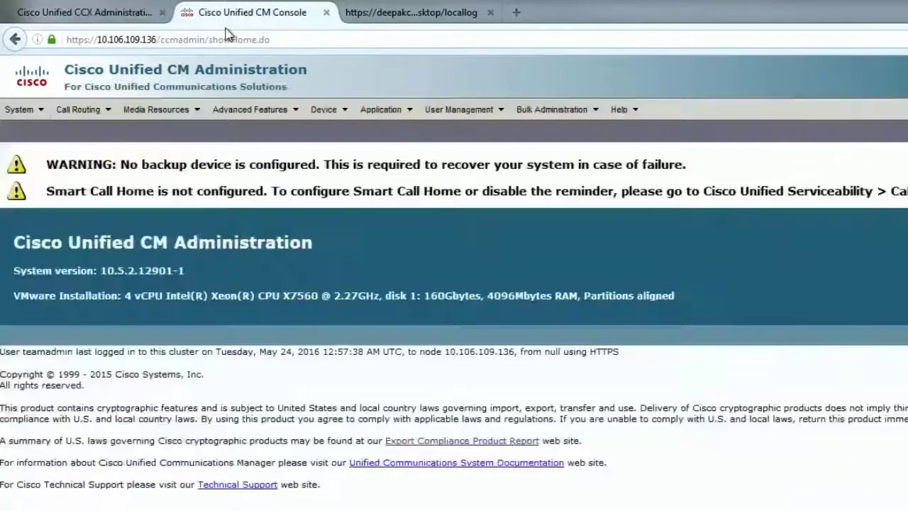
left_click(78, 109)
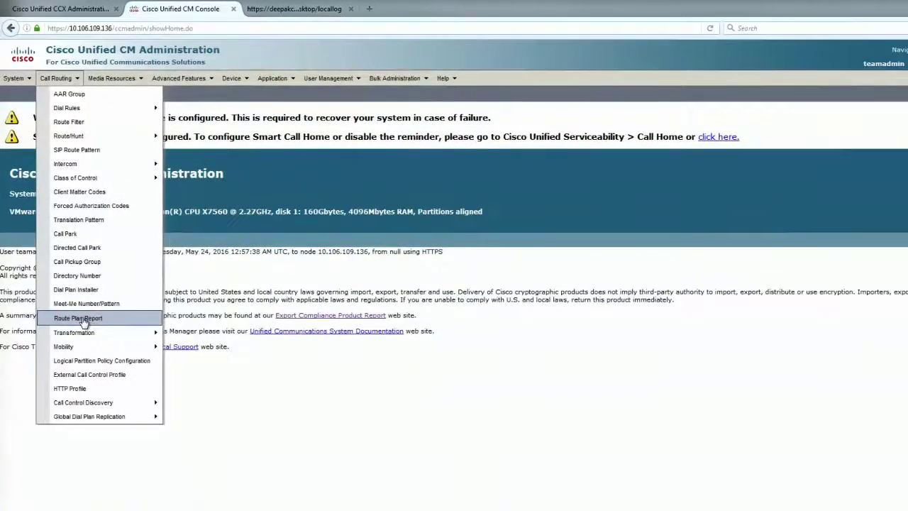
left_click(110, 442)
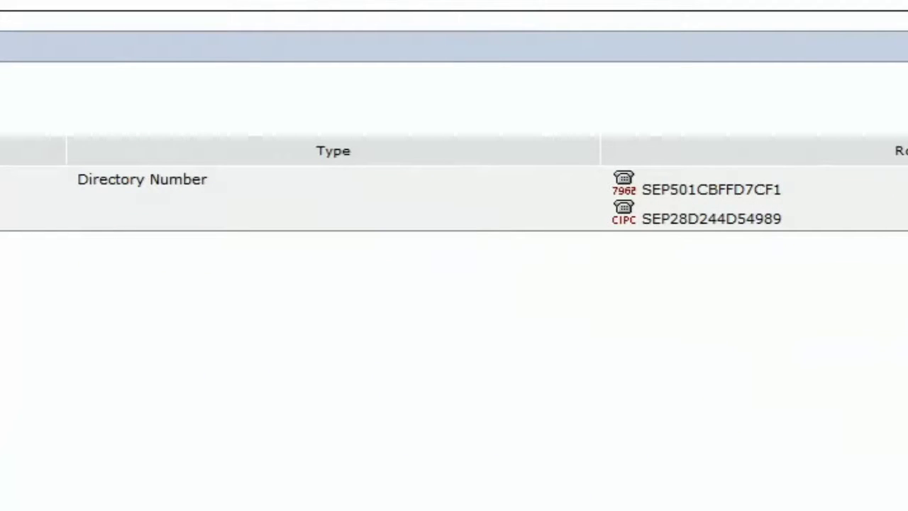
double_click(773, 229)
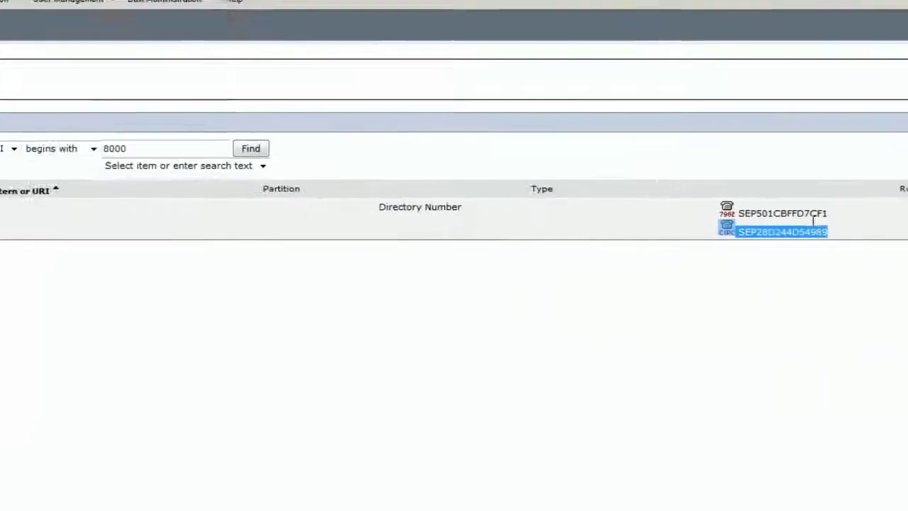
double_click(813, 214)
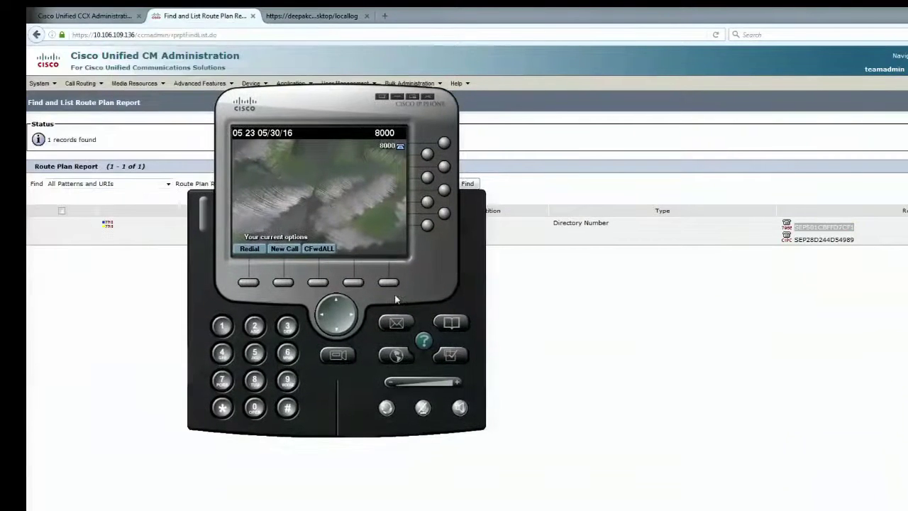
right_click(366, 395)
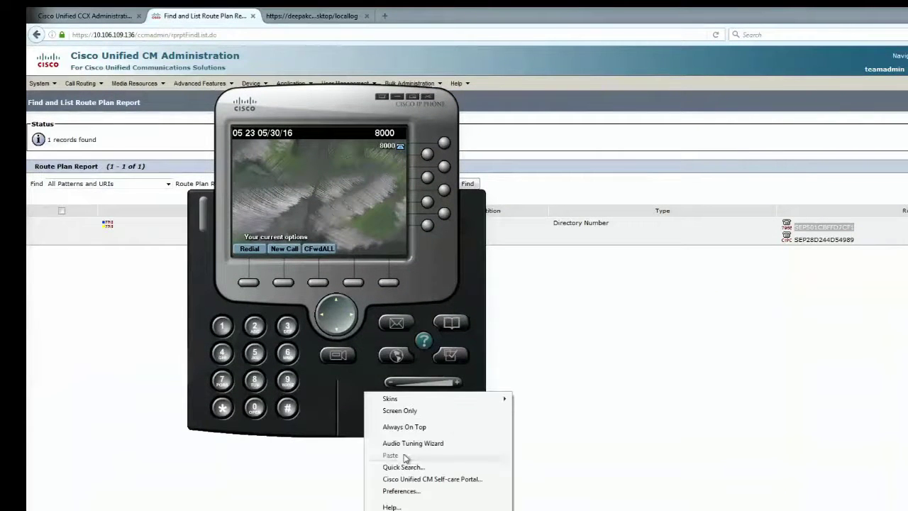
left_click(401, 490)
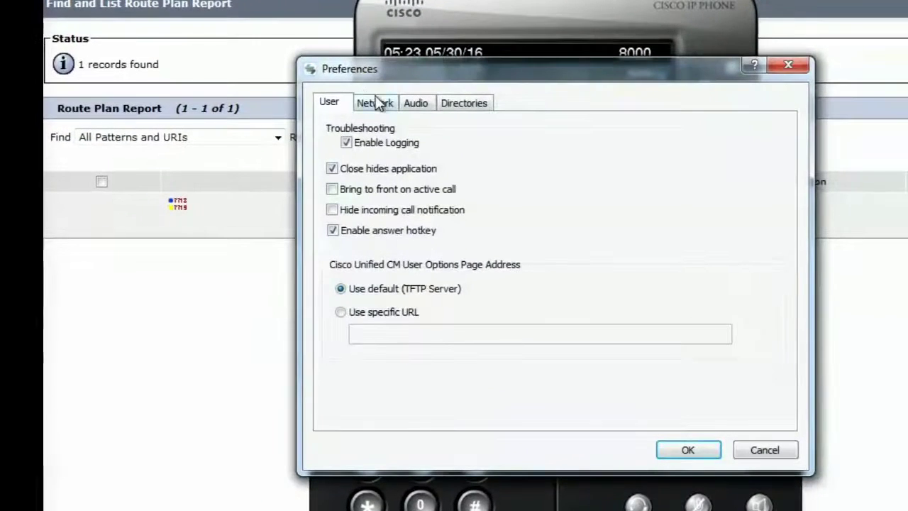
left_click(376, 103)
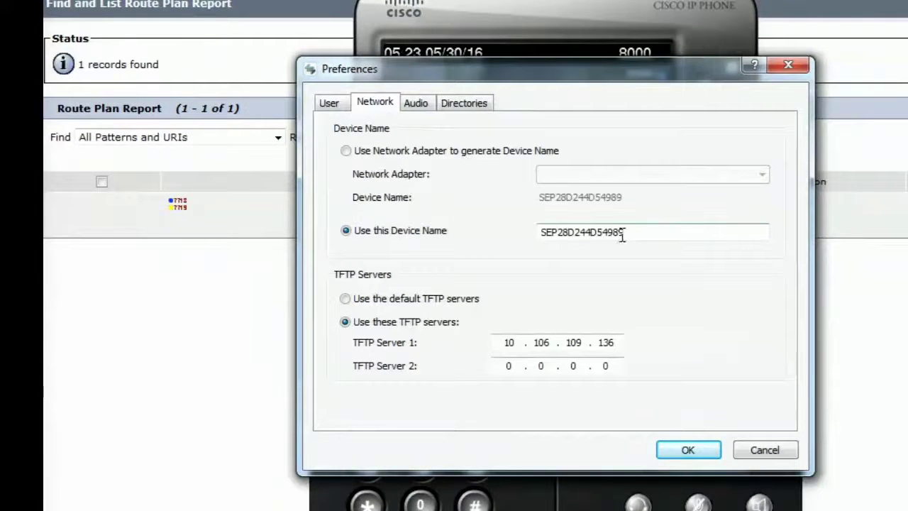
left_click_drag(627, 235, 517, 239)
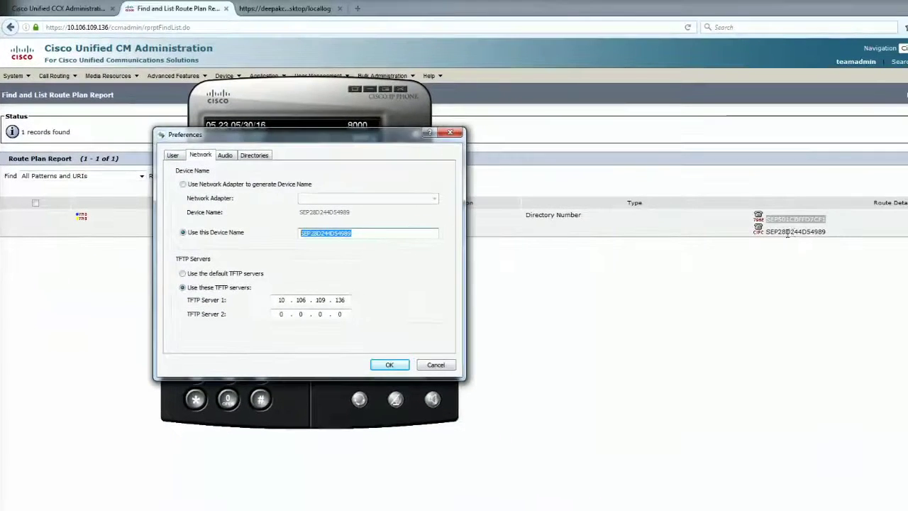
double_click(788, 233)
double_click(805, 219)
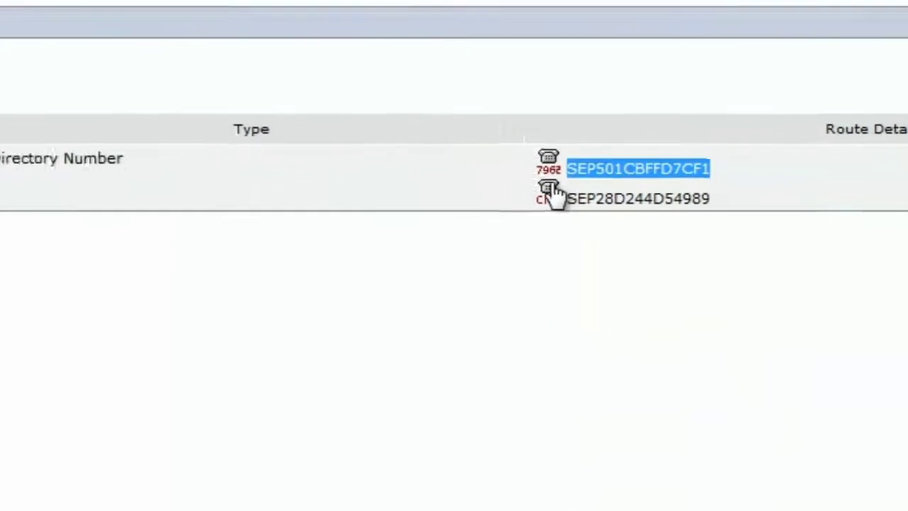
Dissociate SEP501CBFFD7CF1 from Line 8000 and save, leaving only SEP28D244D54989 associated.
left_click(553, 195)
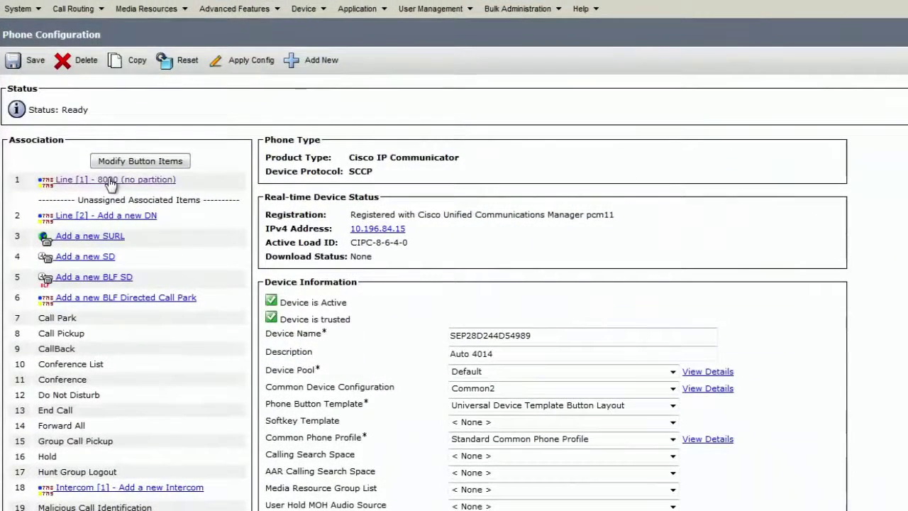
left_click(107, 189)
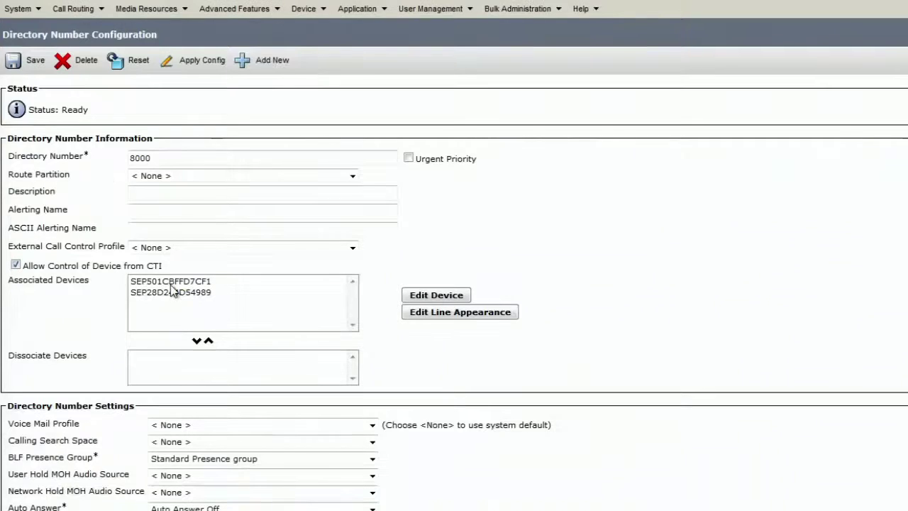
left_click(171, 283)
left_click(196, 341)
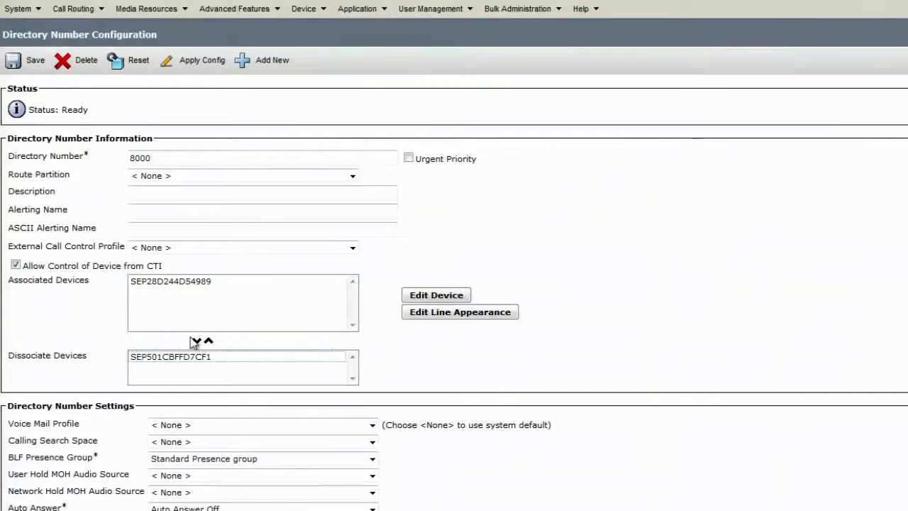
left_click(32, 64)
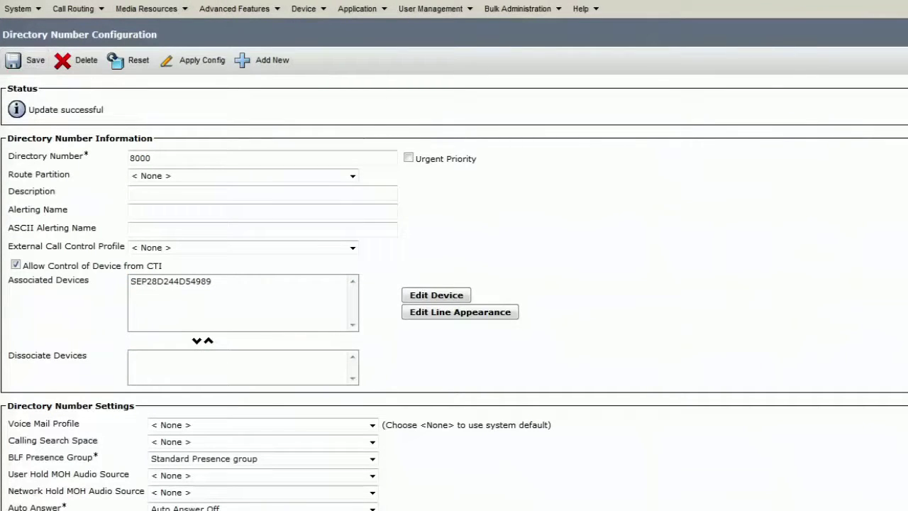
left_click(436, 295)
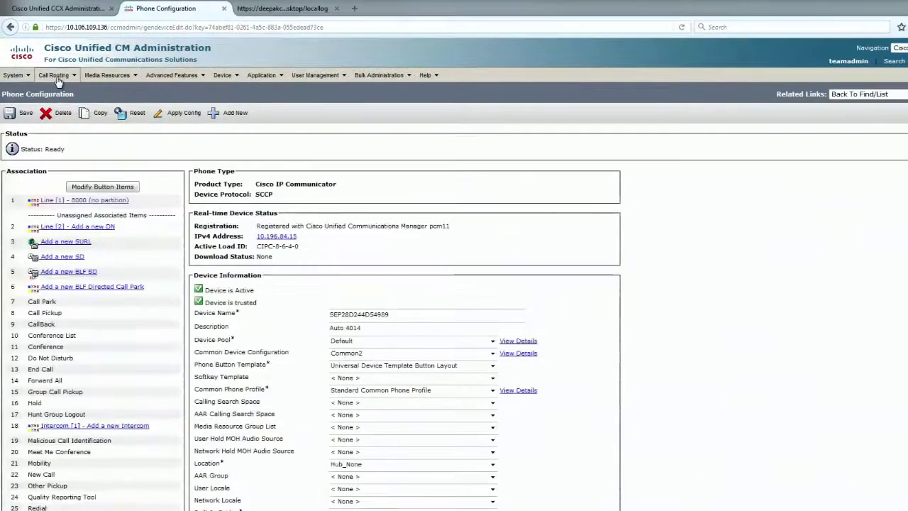
Recheck the Route Plan Report to confirm 8000 now lists only SEP28D244D54989.
mouse_move(59, 80)
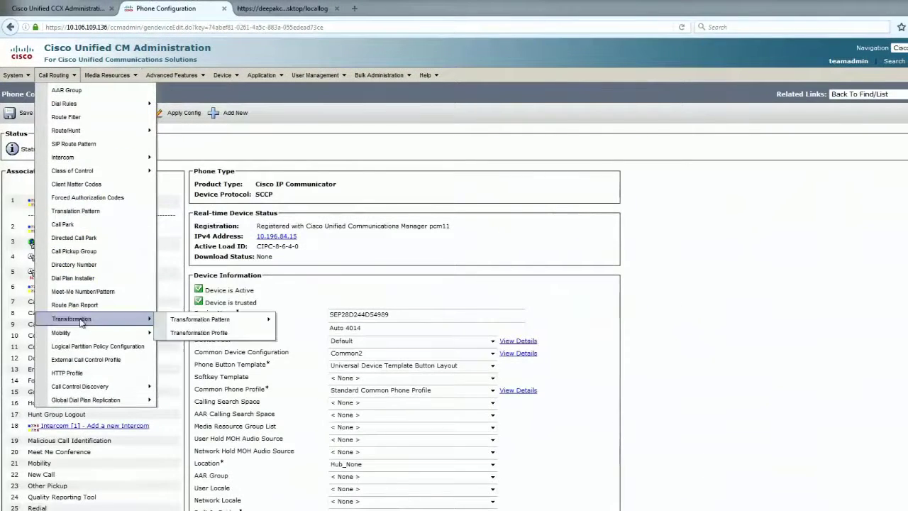
left_click(99, 306)
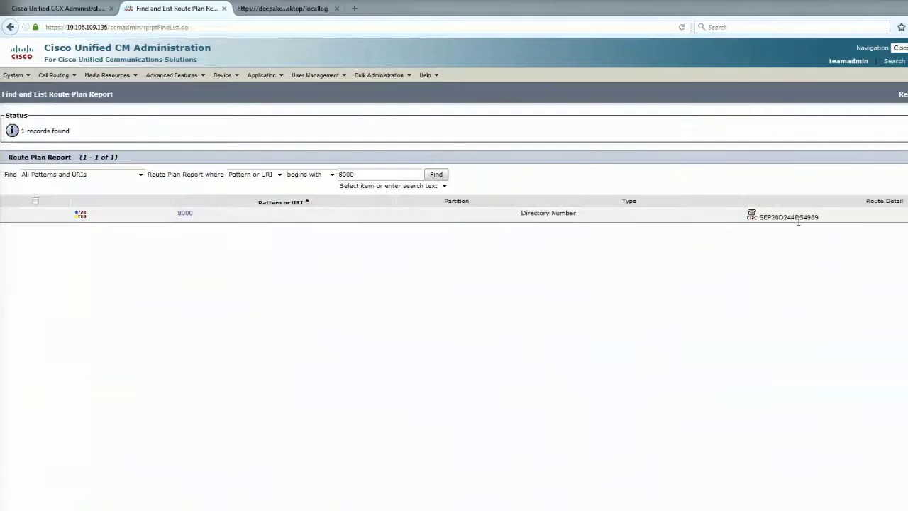
double_click(798, 218)
left_click(387, 292)
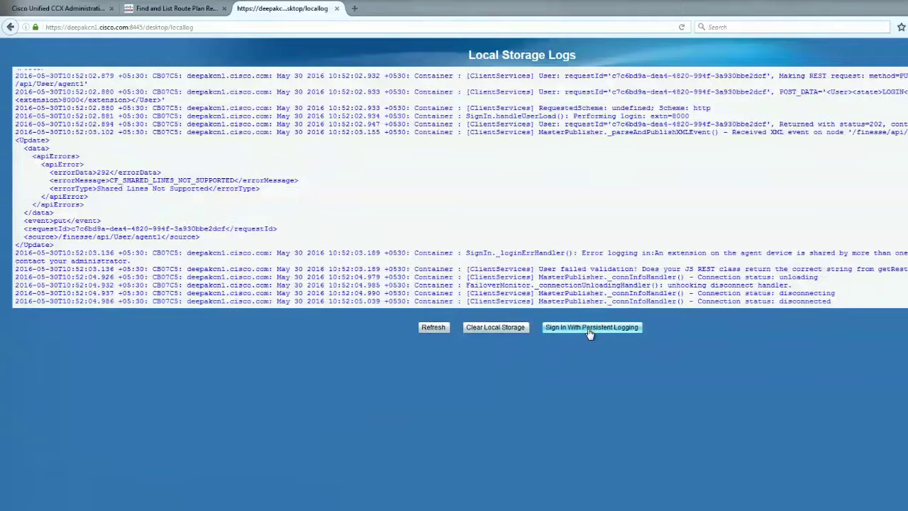
Sign the agent in with persistent logging on extension 8000.
left_click(588, 330)
left_click(593, 202)
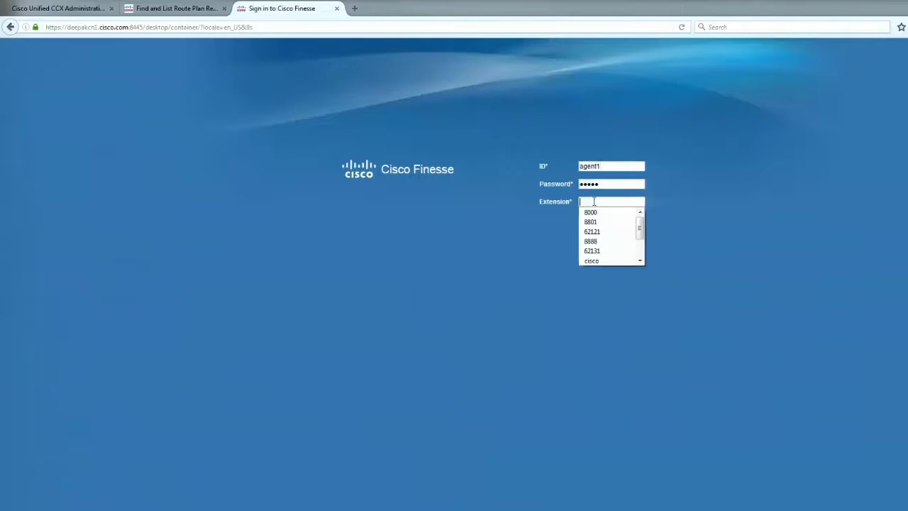